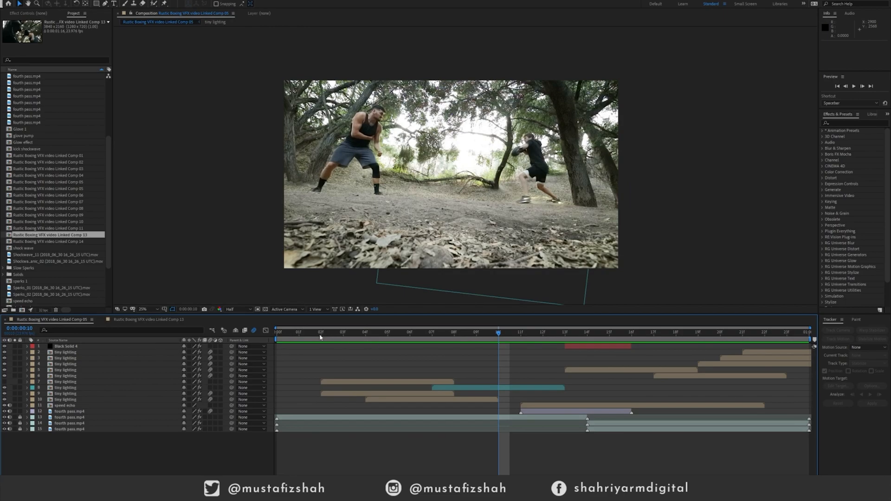
Hide the Black Solid 4, tiny lighting and speed echo layers and the uppermost fourth pass.mp4 layer.
left_click_drag(320, 334, 267, 335)
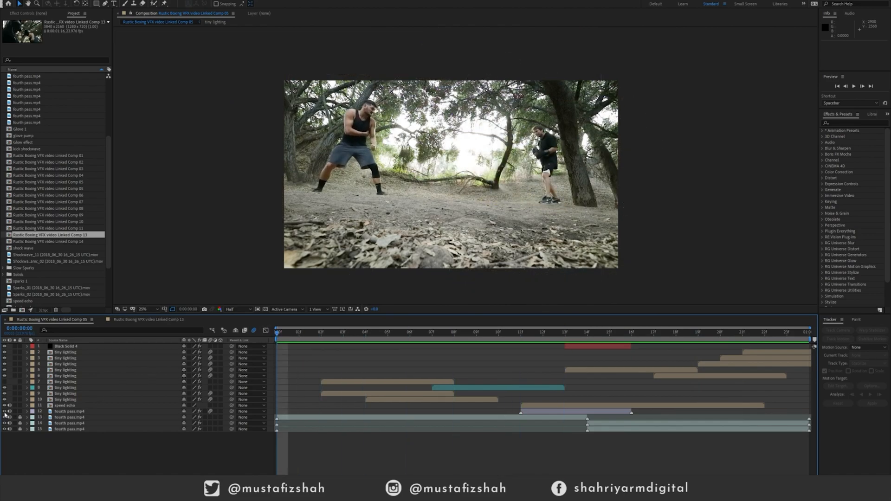
left_click(65, 405)
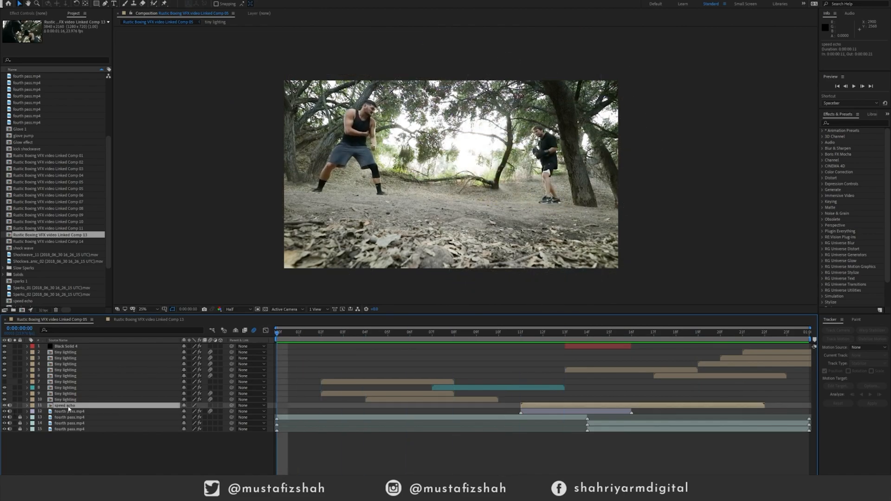
left_click(68, 353, "shift")
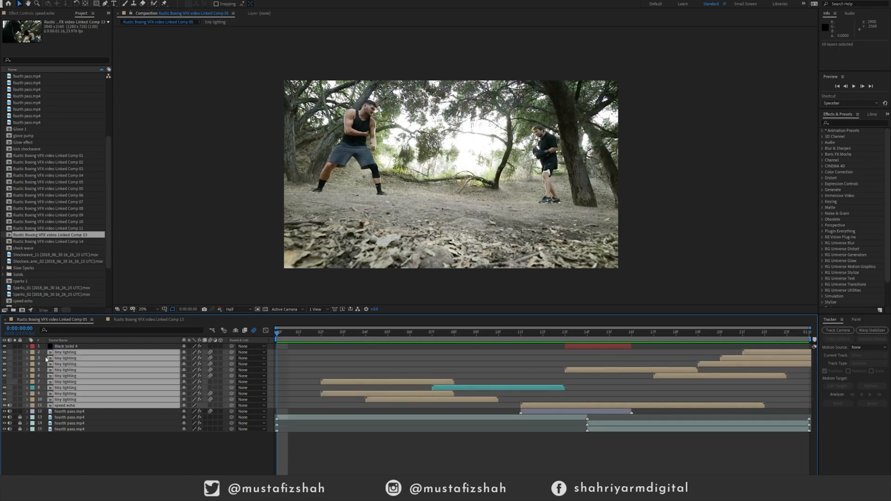
left_click(4, 353)
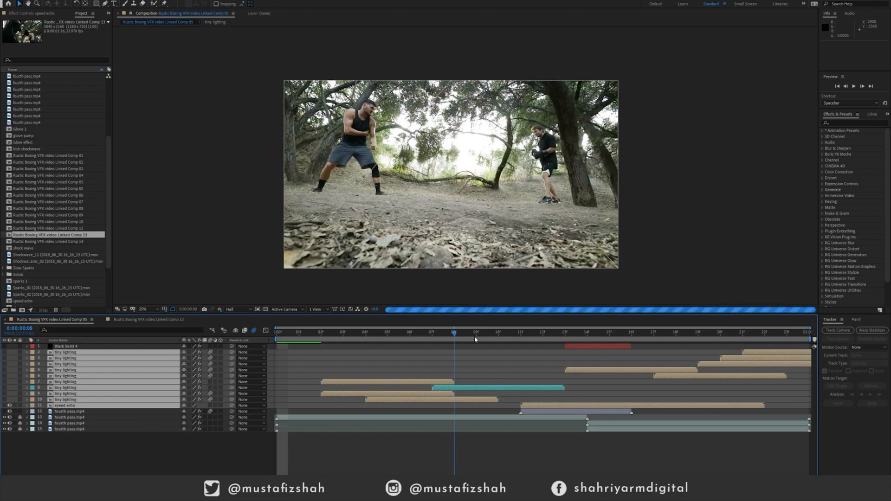
Preview the plain footage and return to the first frame with the blending mode columns shown.
key("space")
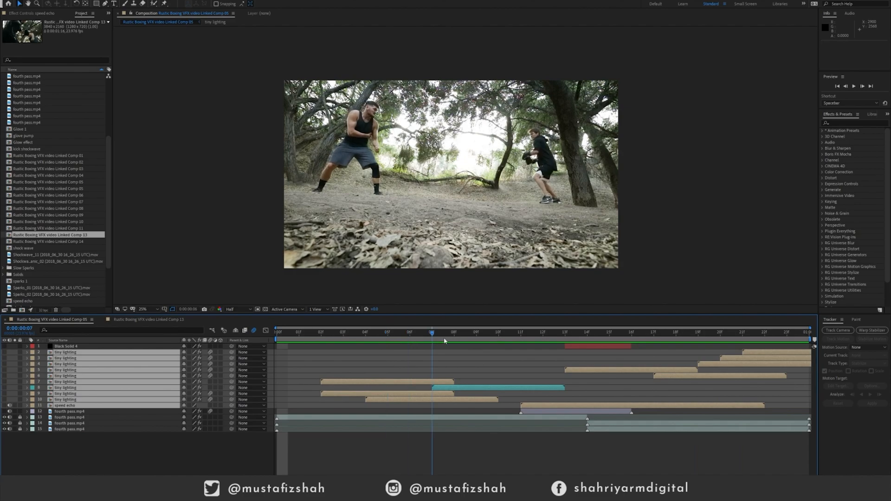
left_click(720, 333)
left_click_drag(722, 336, 811, 309)
key("Home")
key("F4")
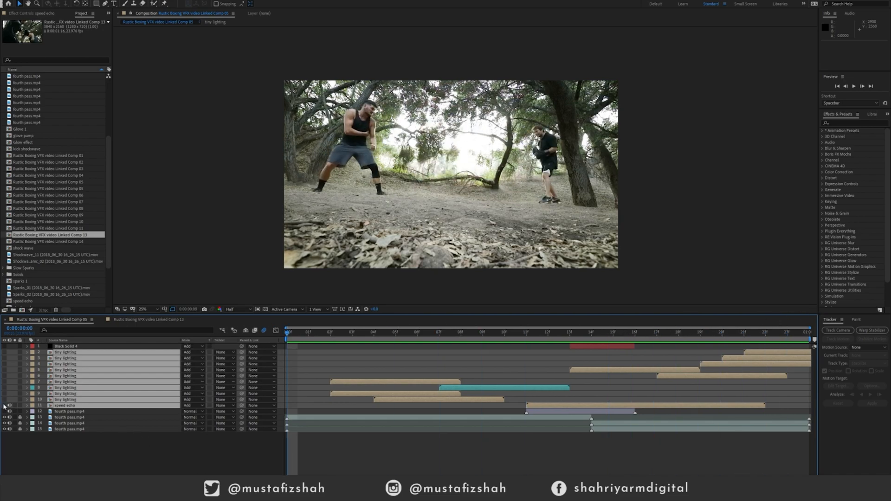
Show the Black Solid 4 and tiny lighting layers and hide the fourth pass.mp4 footage layers.
left_click(5, 400)
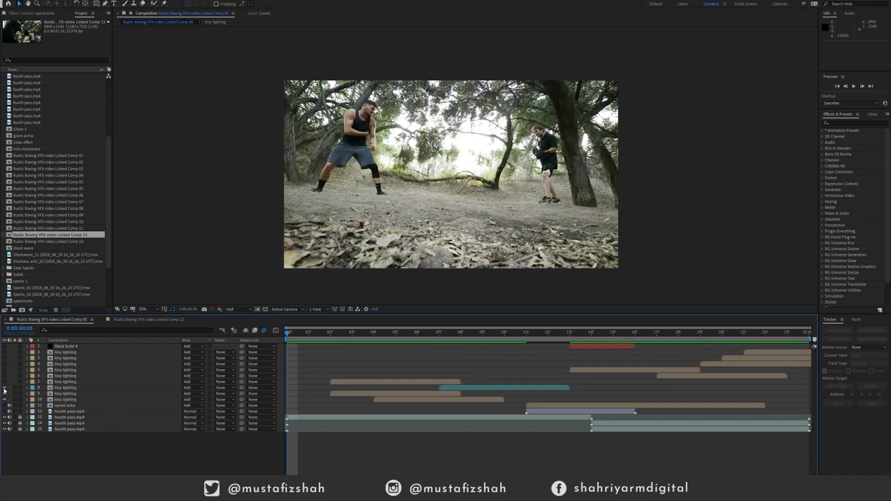
left_click_drag(4, 385, 5, 364)
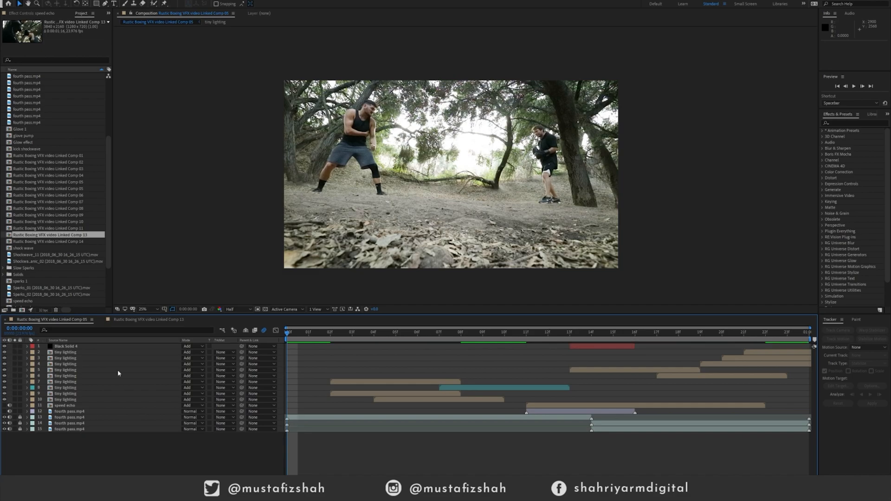
left_click(5, 417)
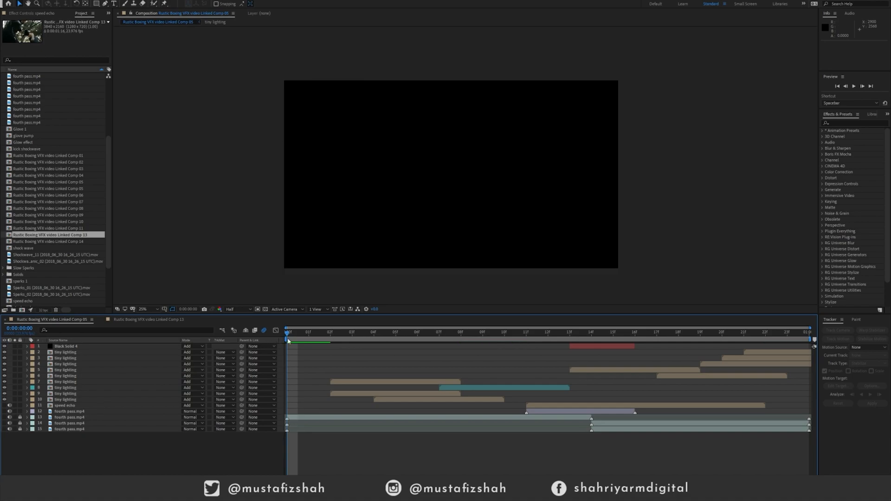
Scrub and play through the timeline to review the tiny lighting effects on black.
left_click_drag(320, 336, 573, 344)
key("space")
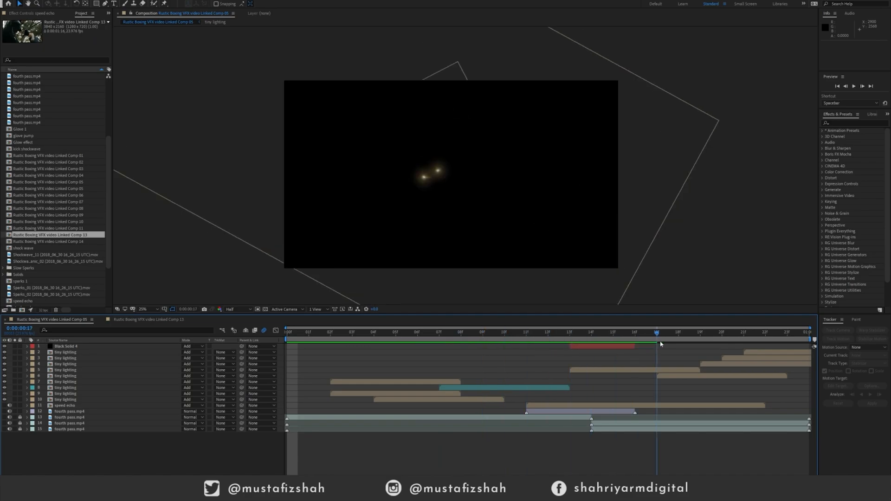
mouse_move(269, 334)
left_mouse_down()
mouse_move(766, 332)
mouse_move(482, 332)
left_mouse_up()
mouse_move(416, 324)
left_mouse_down()
mouse_move(287, 333)
mouse_move(454, 326)
mouse_move(420, 334)
left_mouse_up()
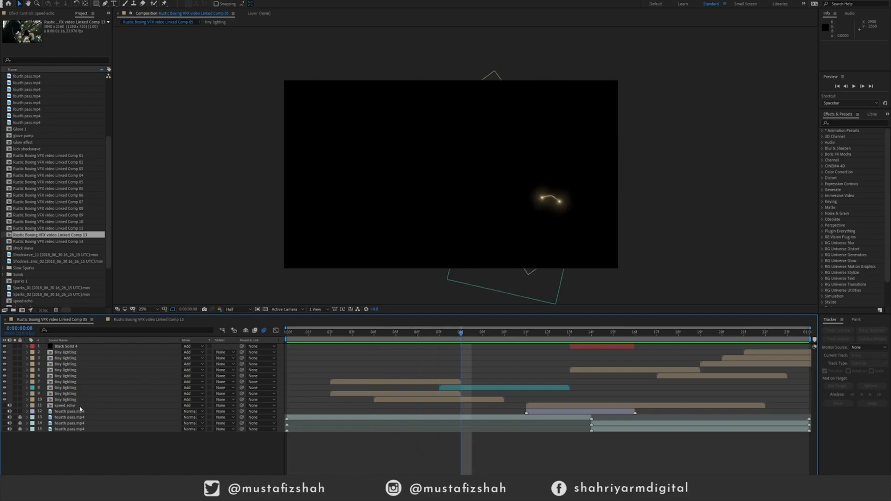
Show the speed echo layer and scrub through its frames over black.
left_click(5, 406)
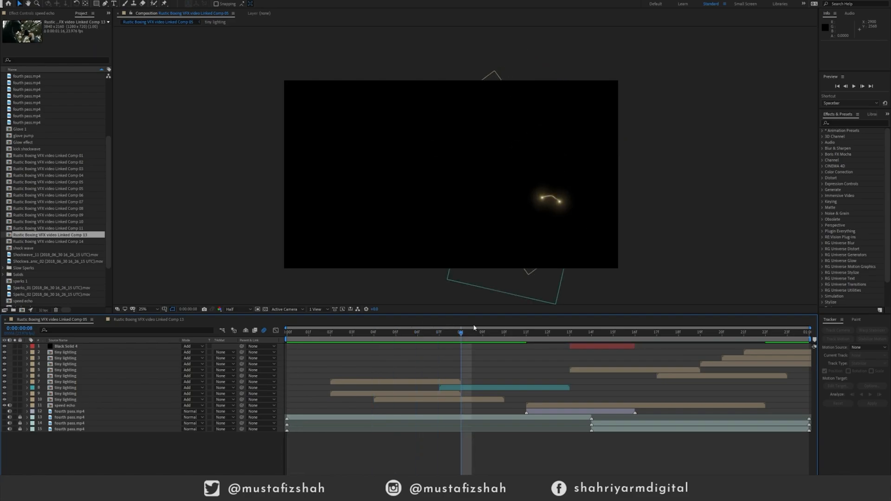
mouse_move(470, 333)
left_mouse_down()
mouse_move(560, 345)
mouse_move(586, 342)
mouse_move(503, 342)
mouse_move(724, 341)
mouse_move(776, 331)
left_mouse_up()
mouse_move(671, 333)
left_mouse_down()
mouse_move(496, 330)
mouse_move(526, 333)
left_mouse_up()
Show the fourth pass.mp4 layers again and scrub through the combined effects and footage.
left_click_drag(4, 411, 4, 418)
left_click_drag(530, 335, 664, 331)
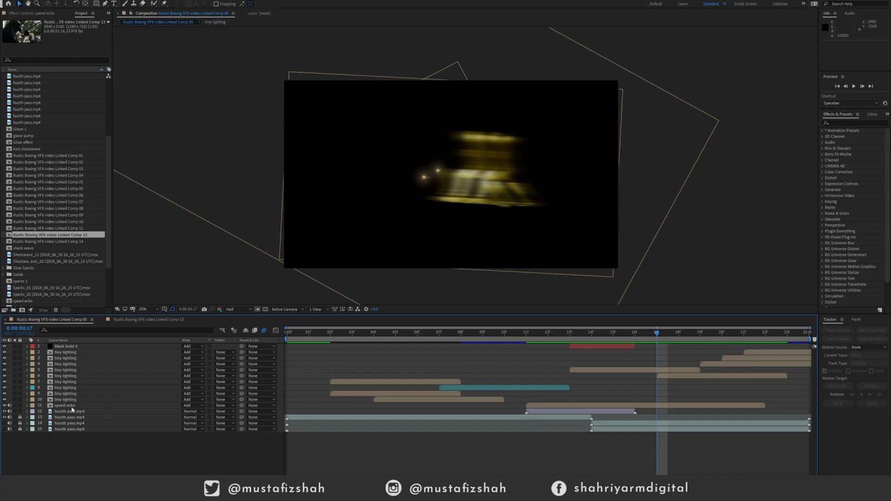
left_click(5, 429)
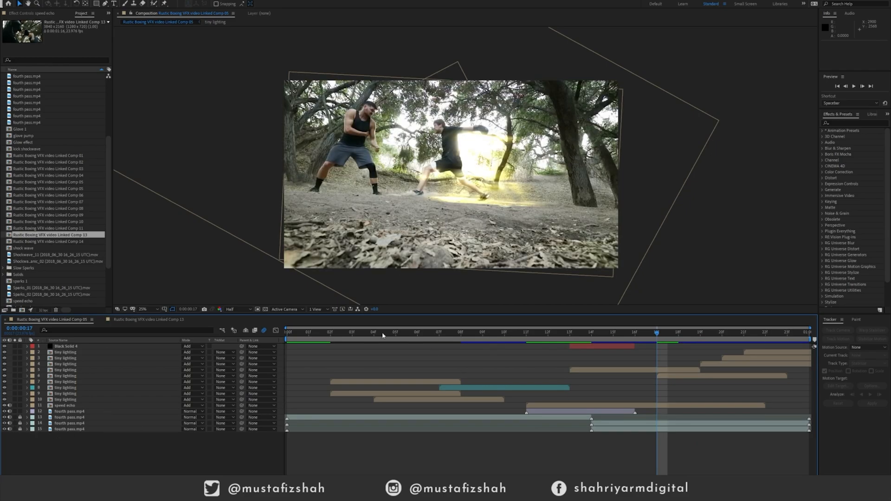
left_click_drag(299, 339, 319, 318)
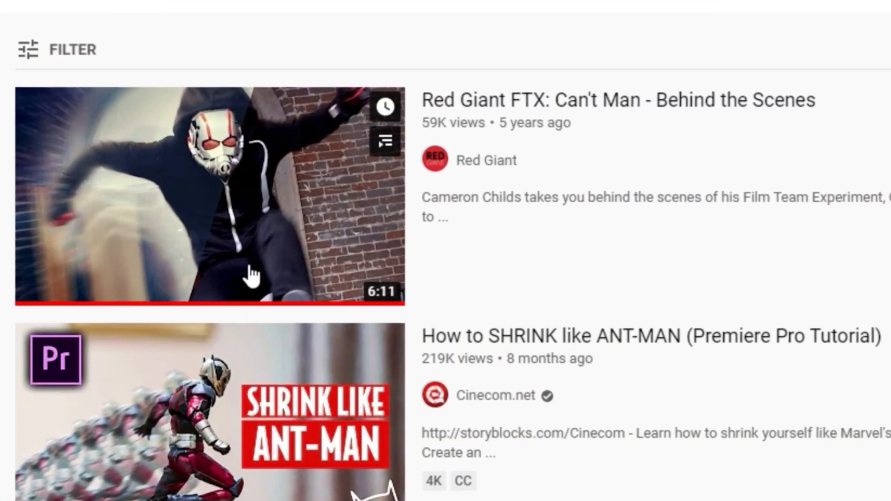
Scrub through the speed echo composition to examine its staggered, screen-blended footage copies.
mouse_move(324, 169)
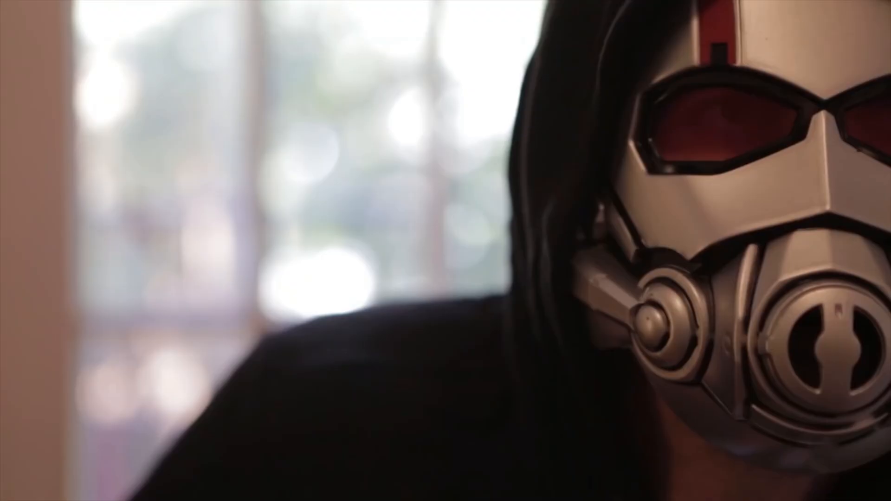
left_click_drag(413, 340, 785, 330)
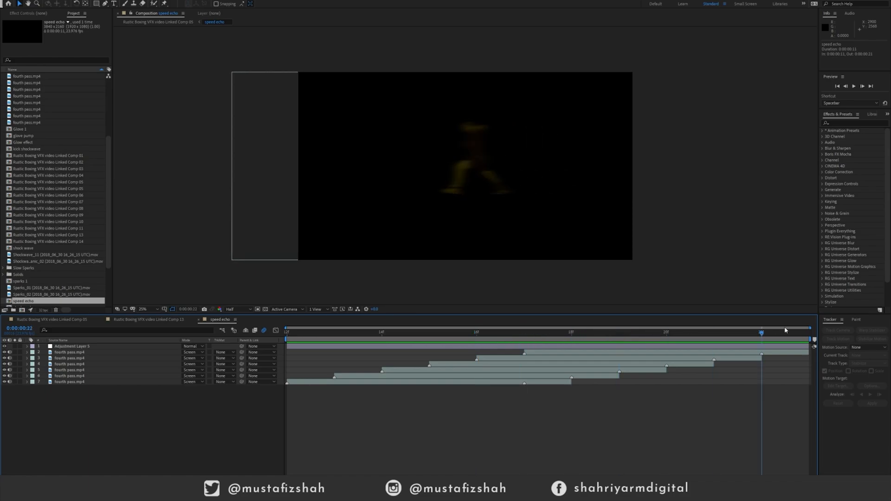
left_click_drag(683, 328, 168, 328)
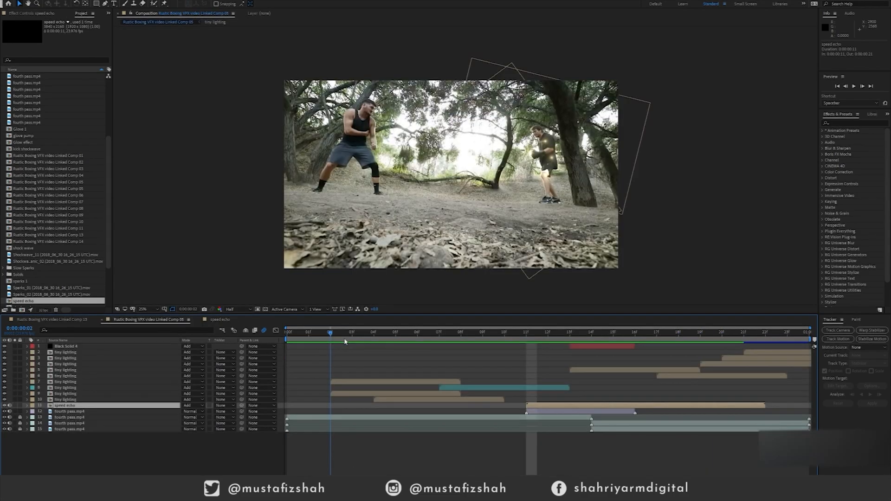
left_click_drag(528, 343, 461, 367)
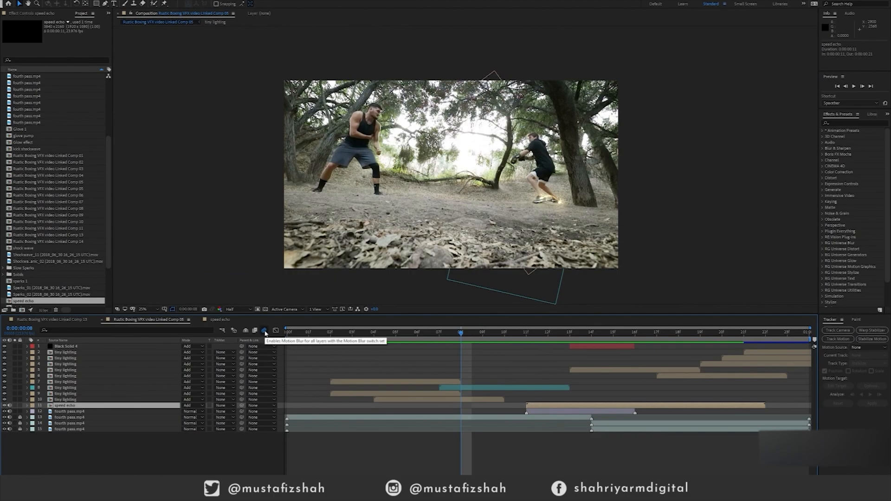
Show the layer switch columns in the timeline and have motion blur enabled for the composition.
left_click(265, 331)
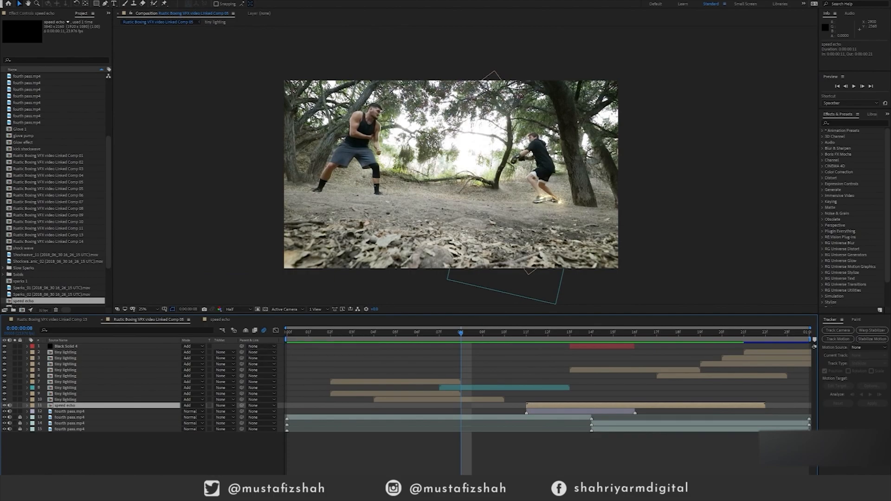
key("F4")
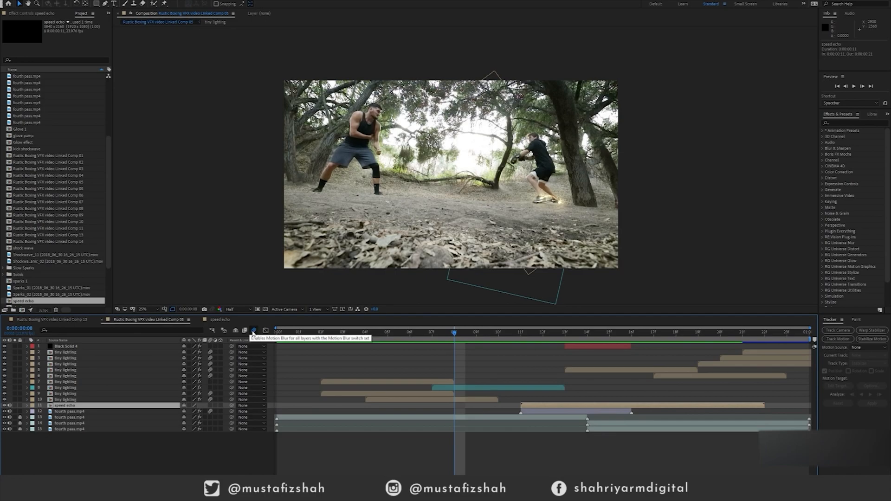
left_click(253, 330)
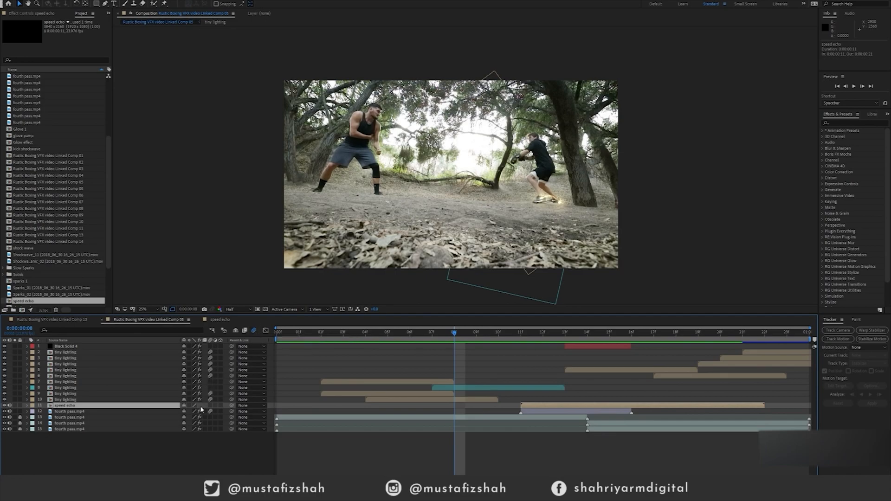
Preview the shot and set the composition viewer's resolution to Full.
key("space")
left_click_drag(274, 338, 344, 339)
scroll(464, 132, "up", 4)
left_click_drag(596, 147, 306, 184)
scroll(425, 180, "down", 4)
left_click(234, 310)
left_click(232, 318)
Go to frame 4 and hide the fourth pass.mp4 layers to inspect the lightning strands up close.
left_click(410, 332)
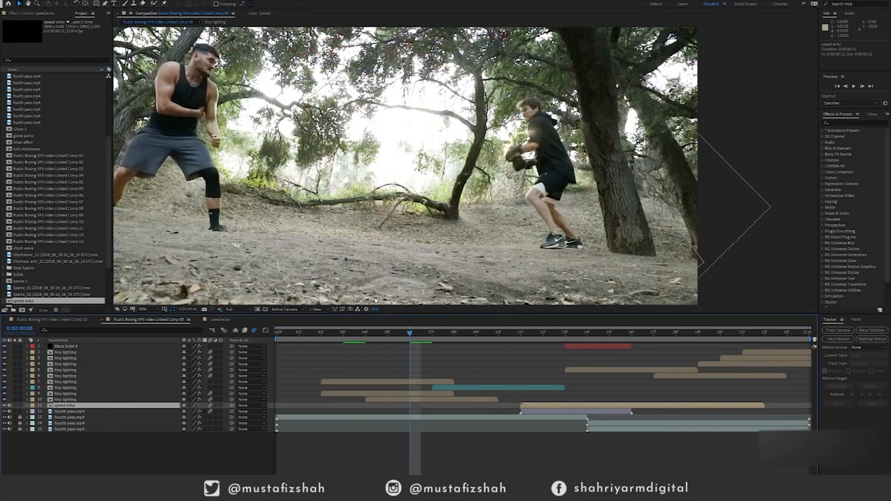
left_click_drag(380, 337, 365, 334)
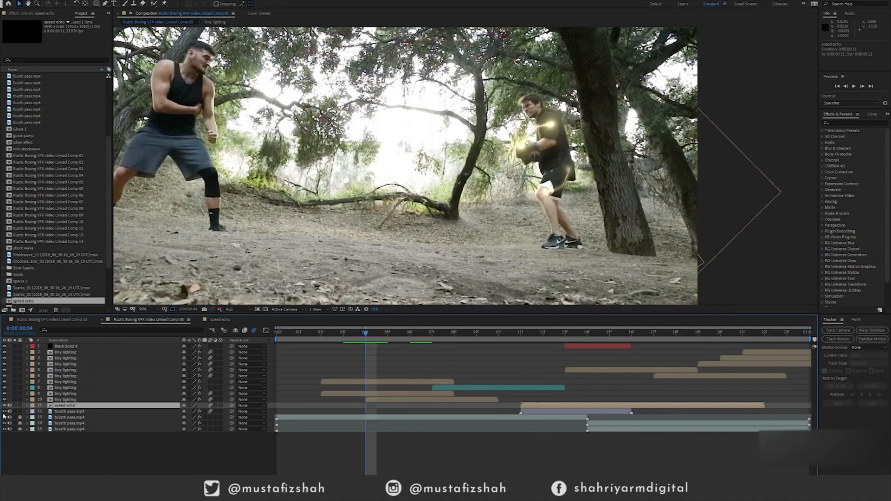
left_click(4, 428)
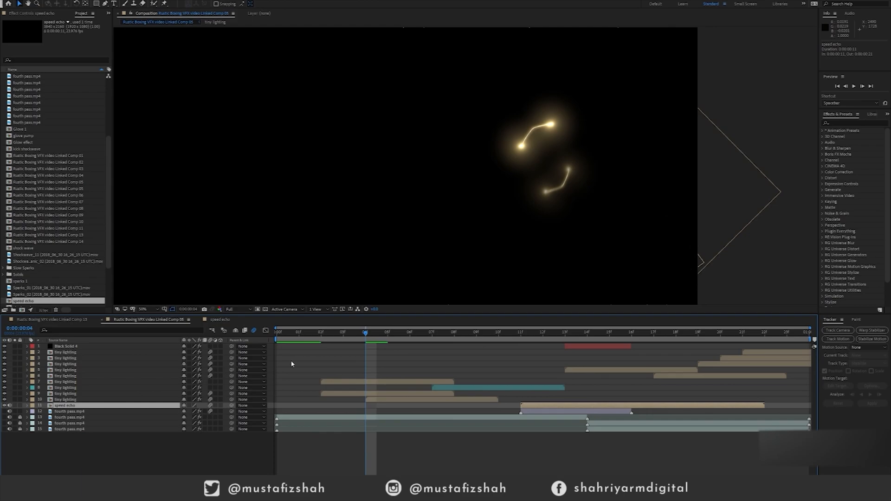
scroll(425, 204, "down", 2)
scroll(494, 151, "up", 4)
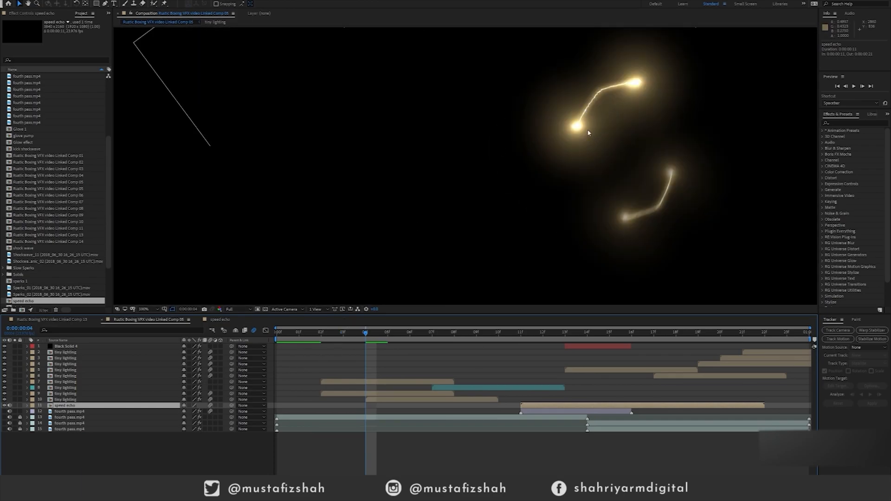
Draw an open five-point zigzag path with the Pen tool on the empty area beside the lightning strands.
left_click(107, 5)
left_click(274, 160)
left_click(311, 175)
left_click(361, 164)
left_click(420, 150)
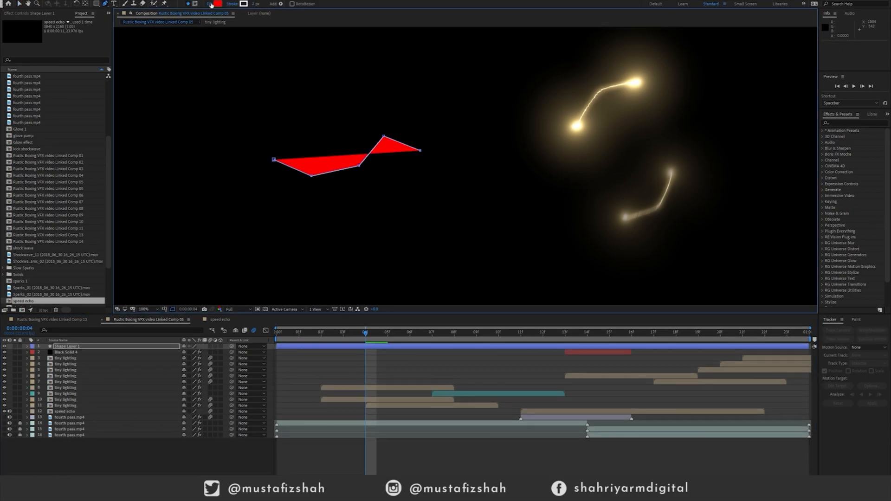
Set the zigzag shape's fill to None.
left_click(211, 5)
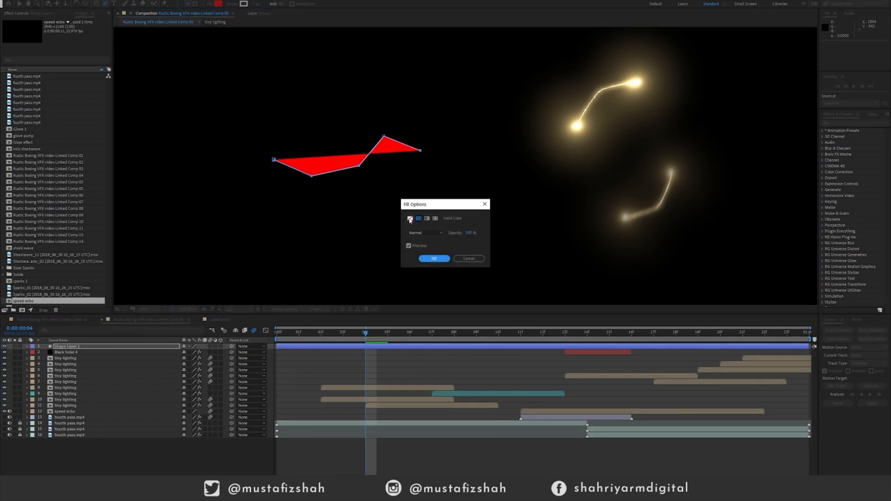
left_click(410, 218)
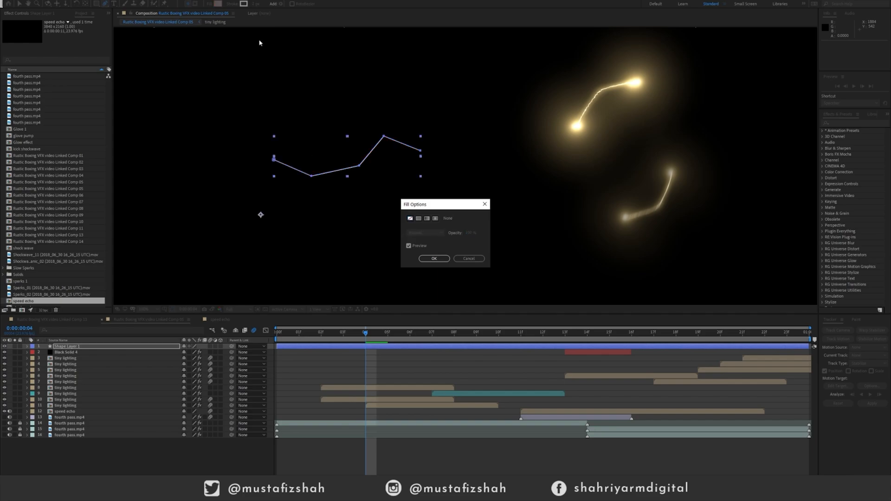
left_click(434, 259)
Keep the zigzag's stroke colour white and increase its stroke width to a thick line.
left_click(244, 4)
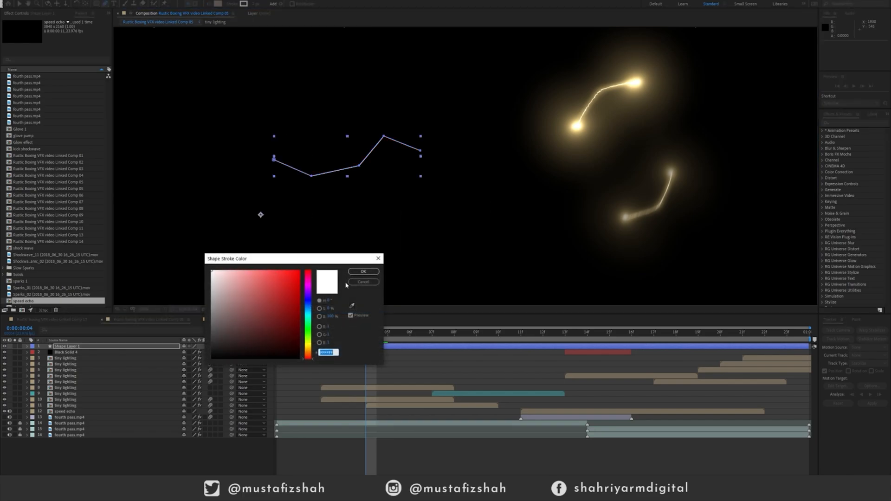
left_click(363, 272)
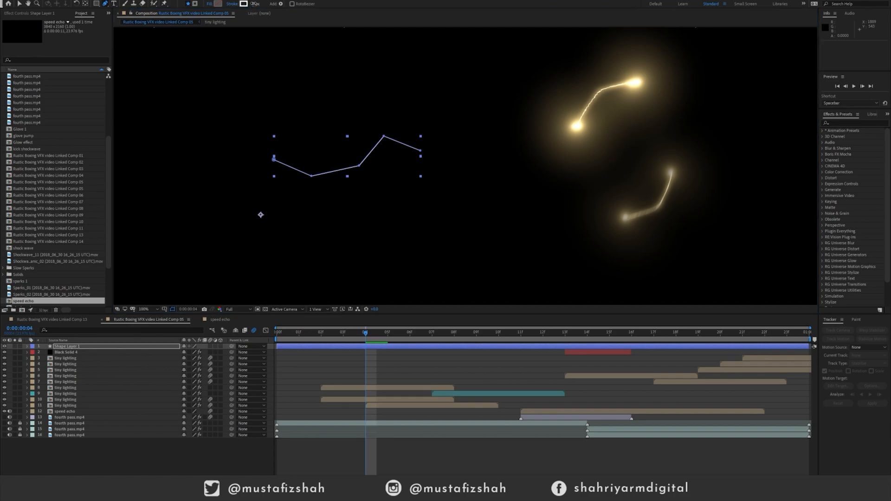
left_click_drag(263, 3, 258, 4)
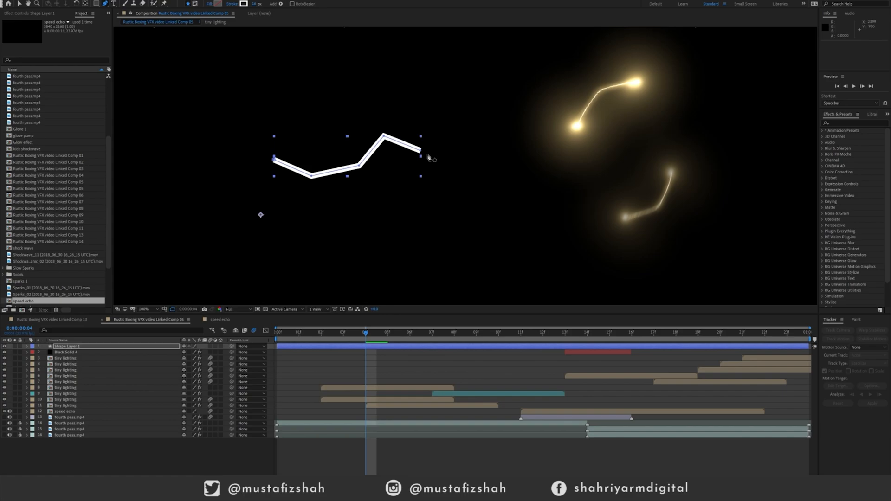
Set the stroke width to 0 and delete the zigzag shape layer.
key("Tab")
type("0")
key("Return")
key("Delete")
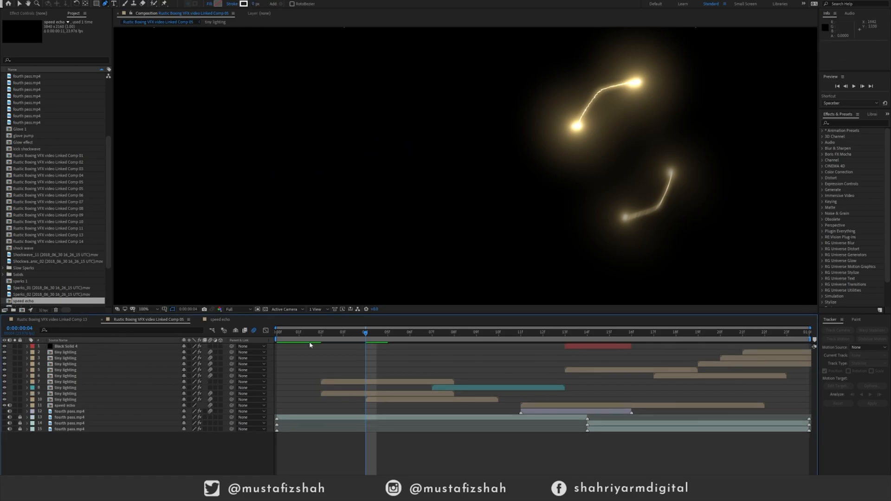
Play the composition from the first frame with the effects over the footage and toggle its motion blur.
mouse_move(363, 344)
left_mouse_down()
mouse_move(600, 338)
mouse_move(280, 340)
mouse_move(483, 345)
mouse_move(528, 343)
mouse_move(277, 337)
left_mouse_up()
scroll(369, 239, "down", 1)
key("space")
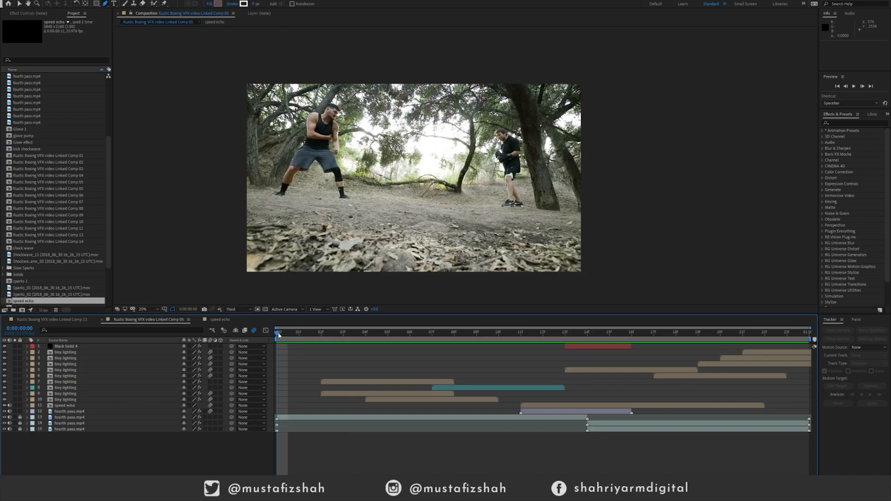
key("space")
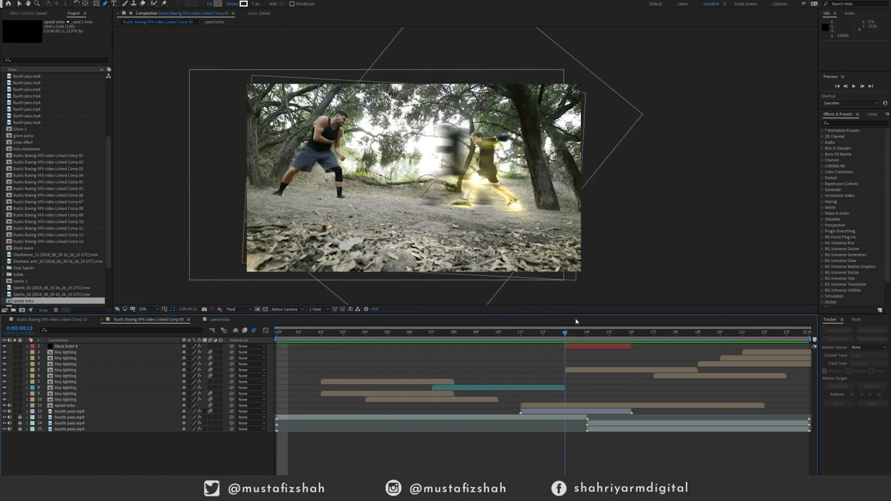
key("space")
left_click(254, 330)
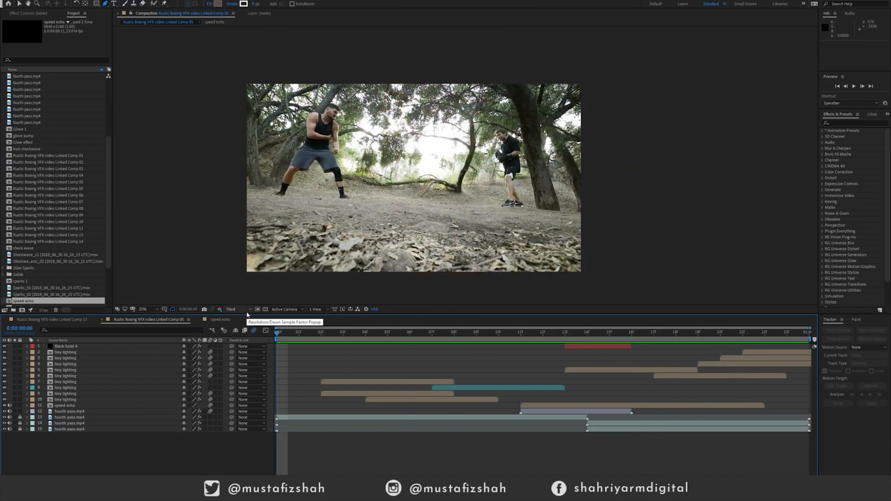
Close the speed echo composition, switch to Rustic Boxing VFX video Linked Comp 13 and play it.
left_click(198, 320)
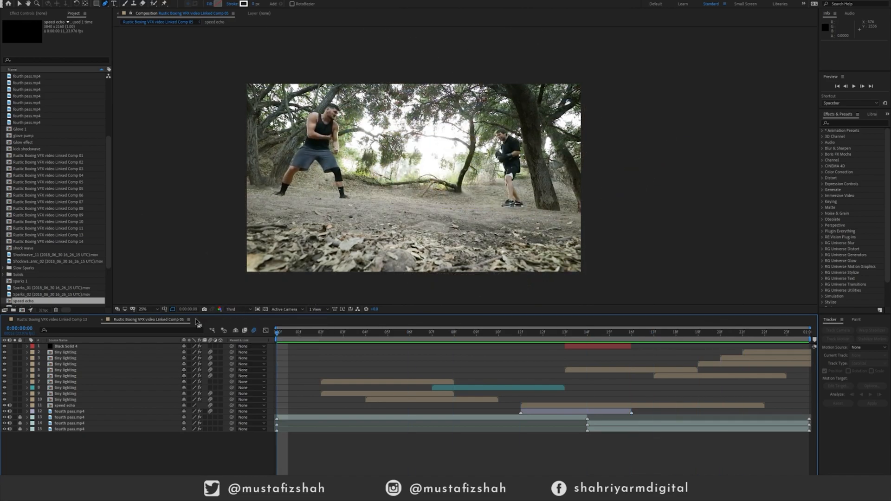
left_click(70, 320)
key("space")
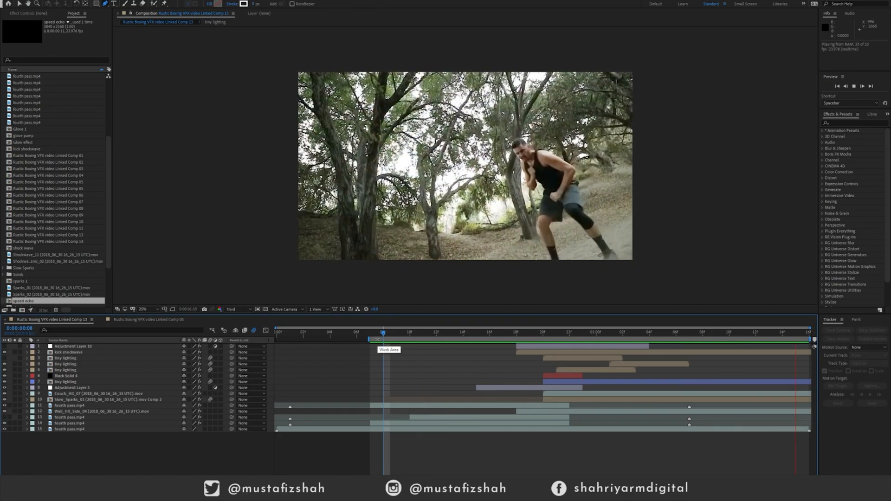
Scrub and replay the flying kick, ending on the impact flash at frame 21.
left_click_drag(382, 337, 442, 337)
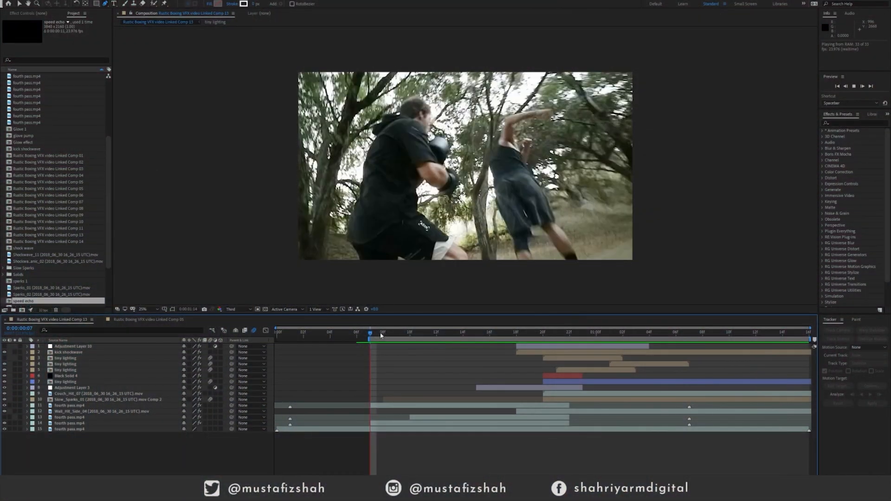
left_click_drag(370, 336, 586, 333)
key("space")
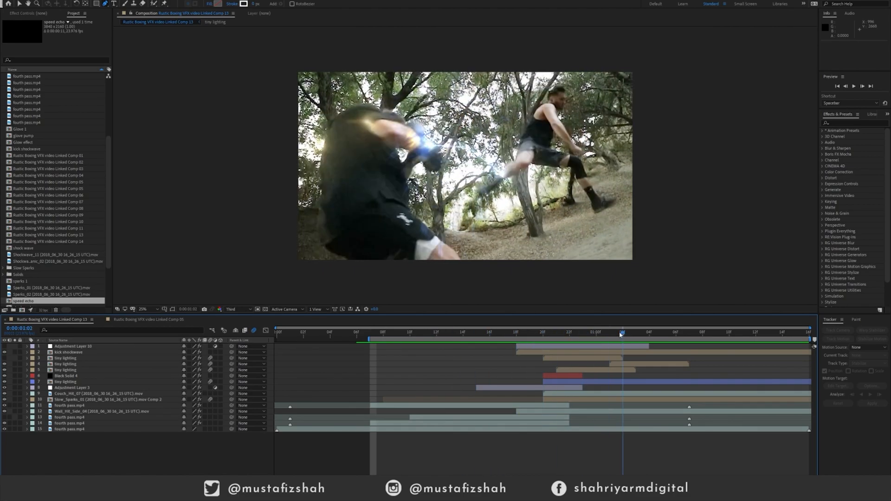
key("space")
mouse_move(563, 340)
left_mouse_down()
mouse_move(389, 344)
mouse_move(556, 336)
mouse_move(548, 336)
left_mouse_up()
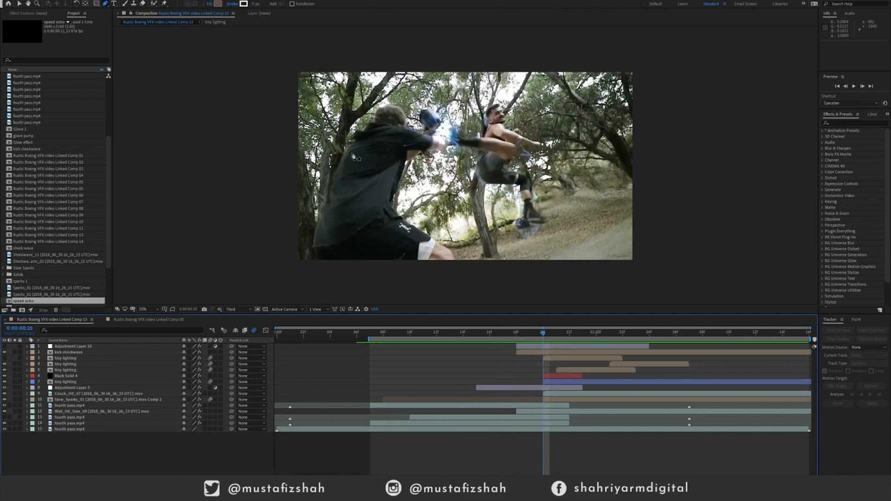
mouse_move(547, 338)
left_mouse_down()
mouse_move(600, 334)
mouse_move(557, 334)
left_mouse_up()
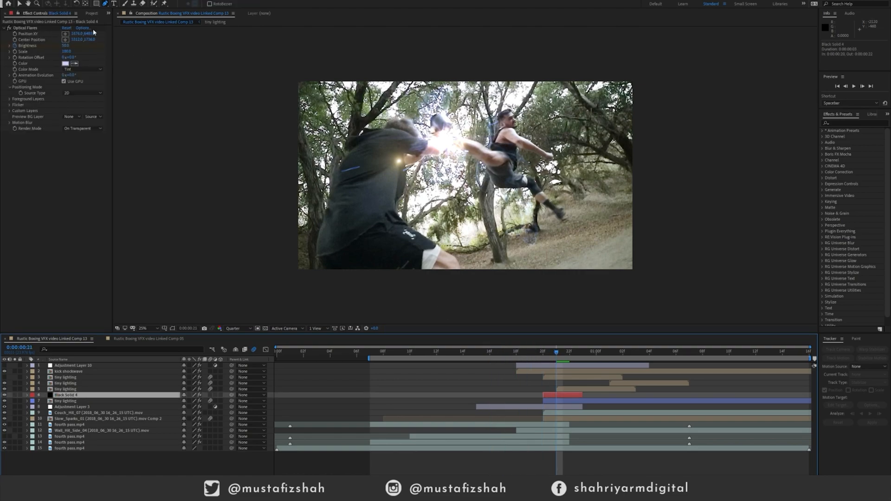
Open the Optical Flares options for Black Solid 4, preview the flare at another position, and accept the dialog.
left_click(83, 28)
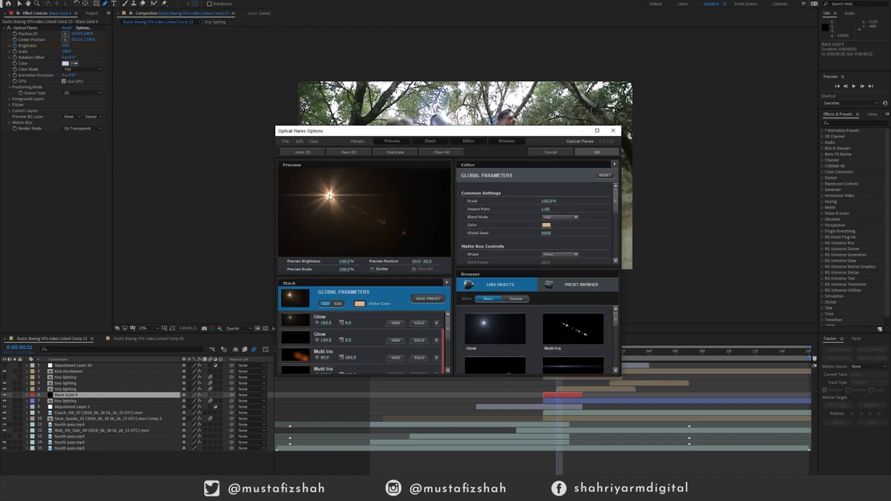
left_click_drag(331, 197, 390, 202)
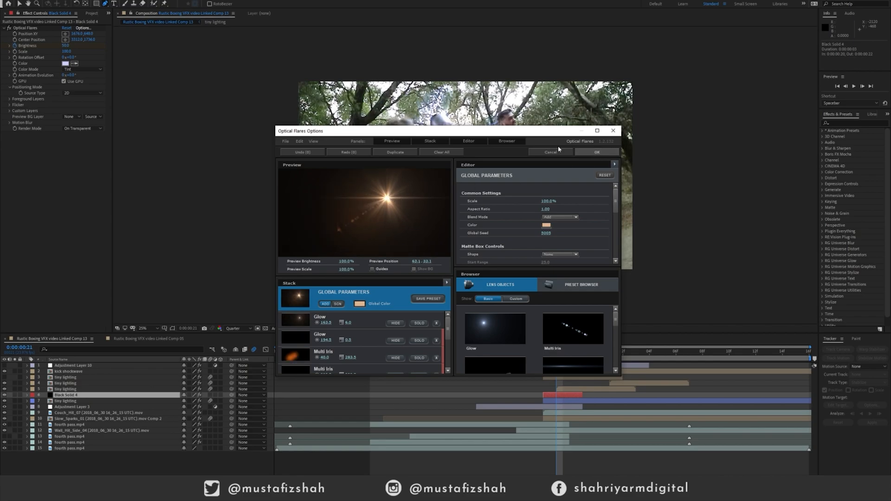
left_click(596, 152)
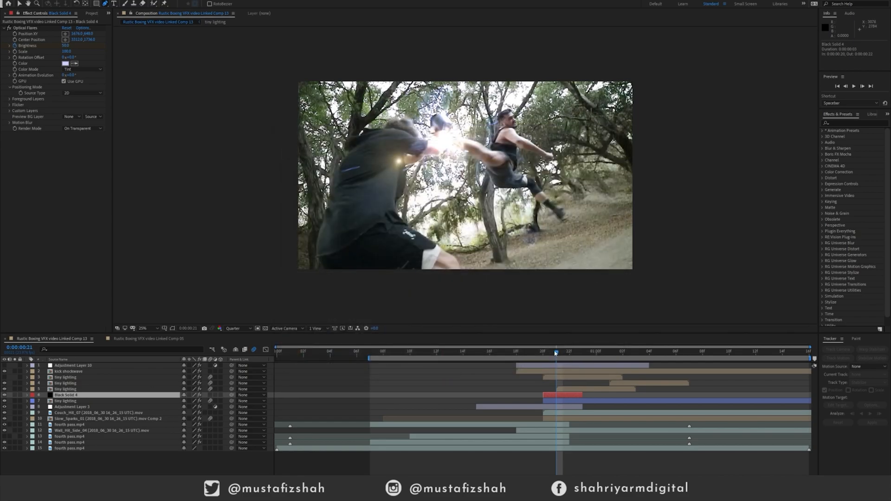
Preview the kick from frame 7 and scrub back to frame 18, just before the impact.
left_click(560, 353)
left_click_drag(560, 354, 370, 356)
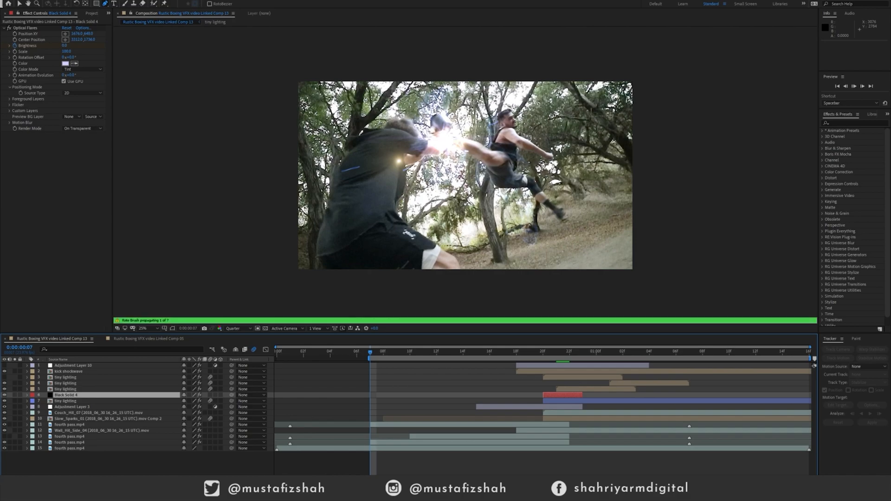
key("space")
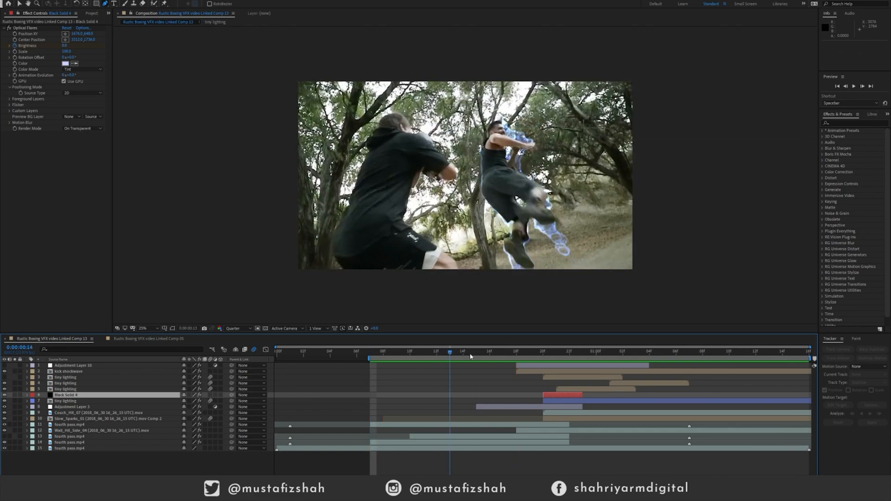
left_click(570, 353)
left_click_drag(571, 363, 516, 358)
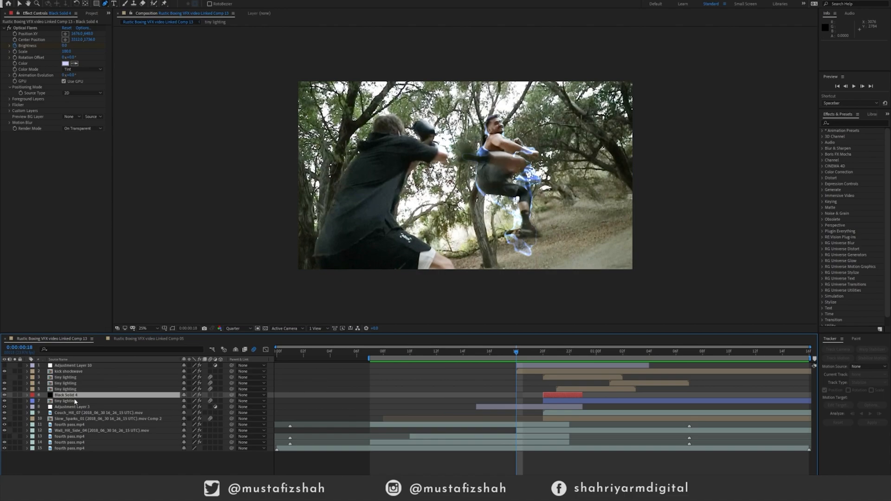
Open fourth pass.mp4 (layer 11) in its Roto Brush layer view and show the matte as a red overlay.
left_click(500, 427)
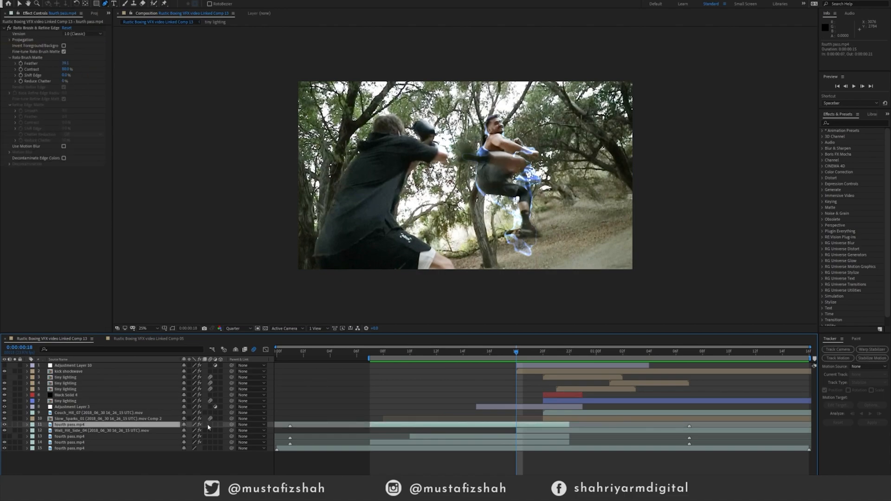
double_click(33, 29)
left_click(154, 4)
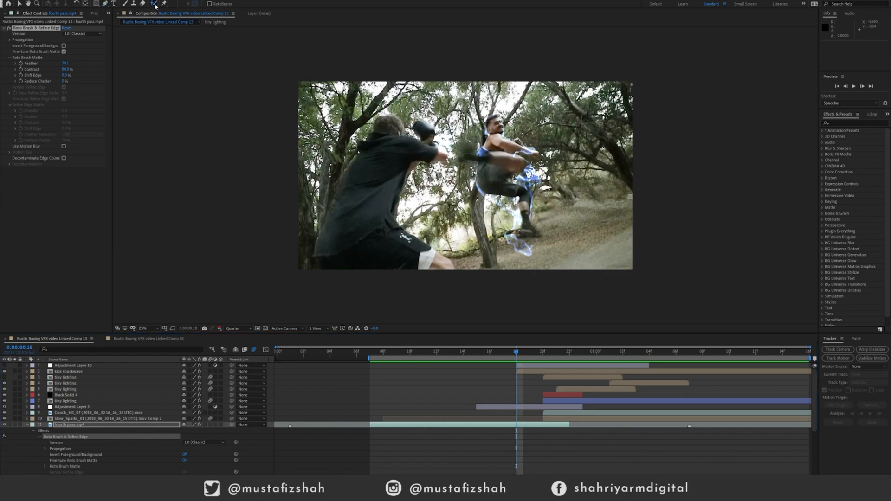
double_click(29, 29)
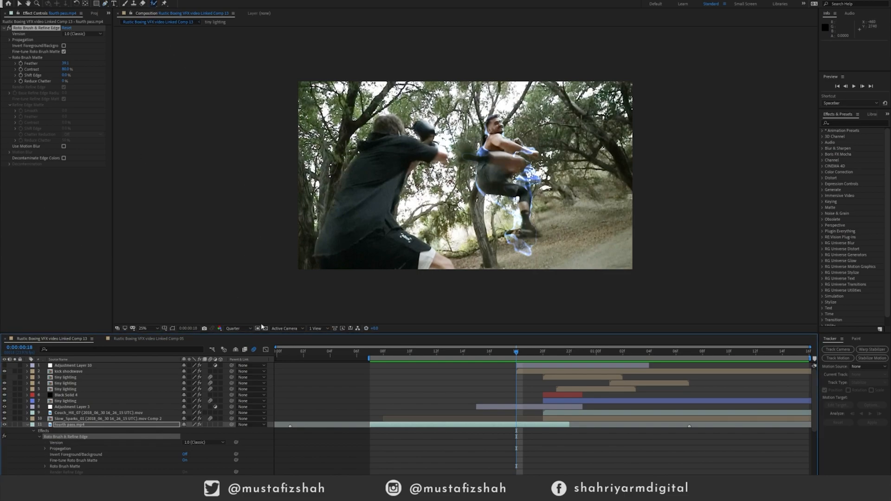
double_click(80, 426)
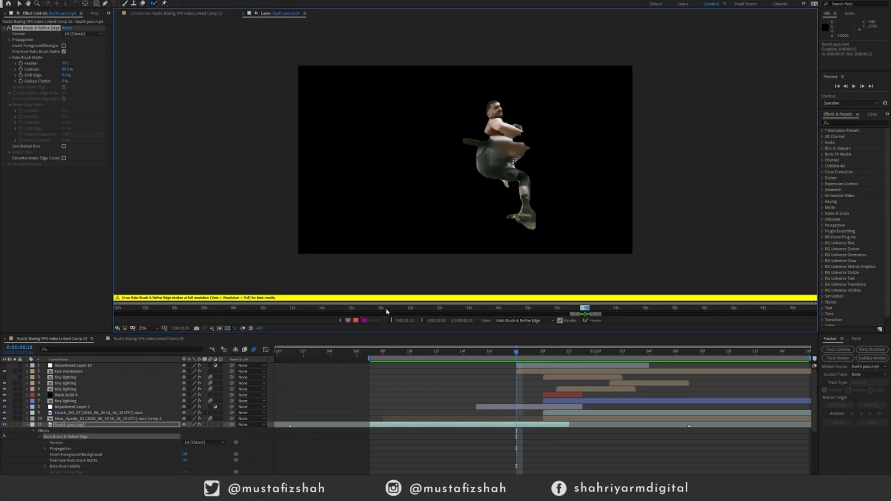
left_click(355, 321)
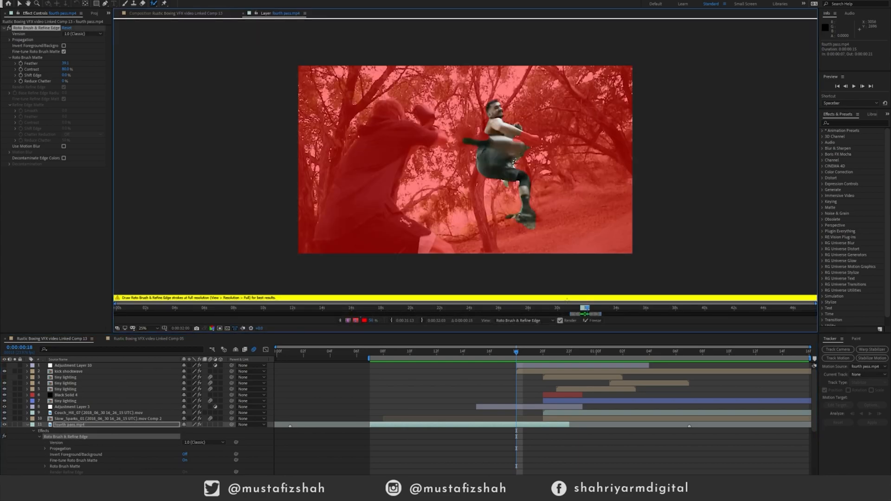
Paint a Roto Brush stroke along the kicker's fist and forearm at frame 13, and return to the composition view.
mouse_move(584, 310)
left_mouse_down()
mouse_move(575, 310)
mouse_move(585, 310)
left_mouse_up()
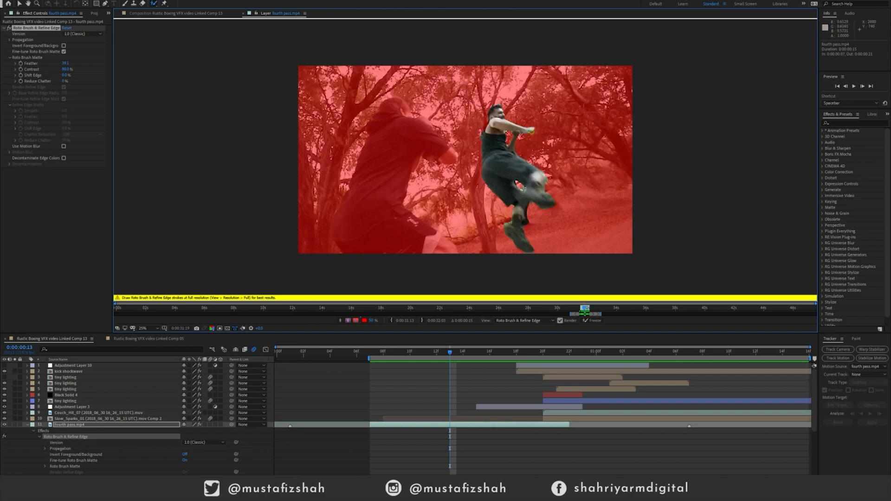
left_click_drag(532, 131, 520, 142)
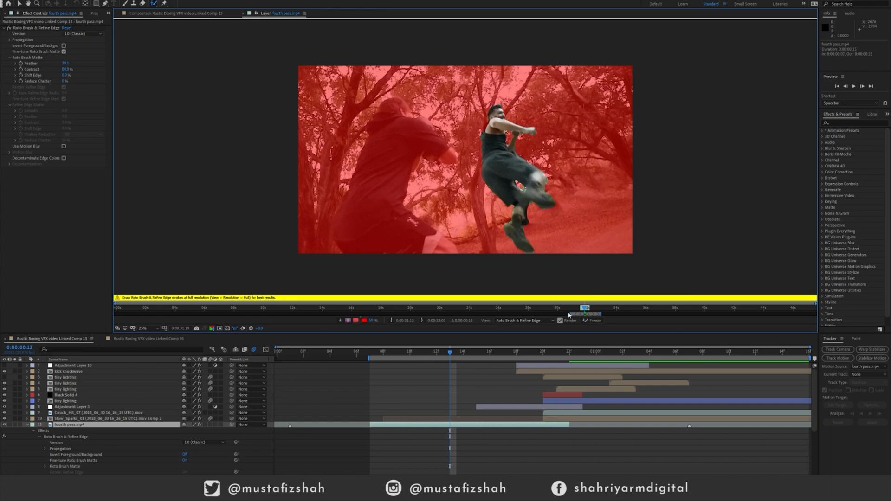
left_click(157, 14)
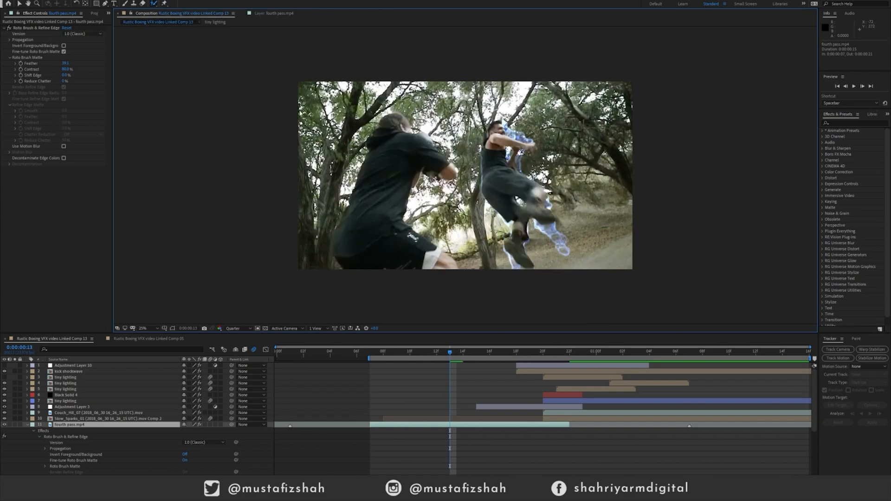
Advance to frame 14, collapse layer 11, and select the Echo effect on fourth pass.mp4 (layer 13).
left_click(460, 357)
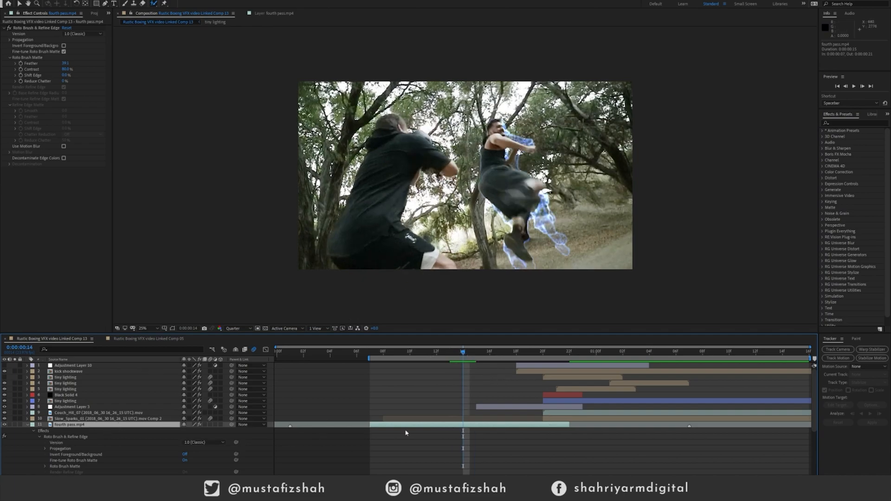
left_click(27, 425)
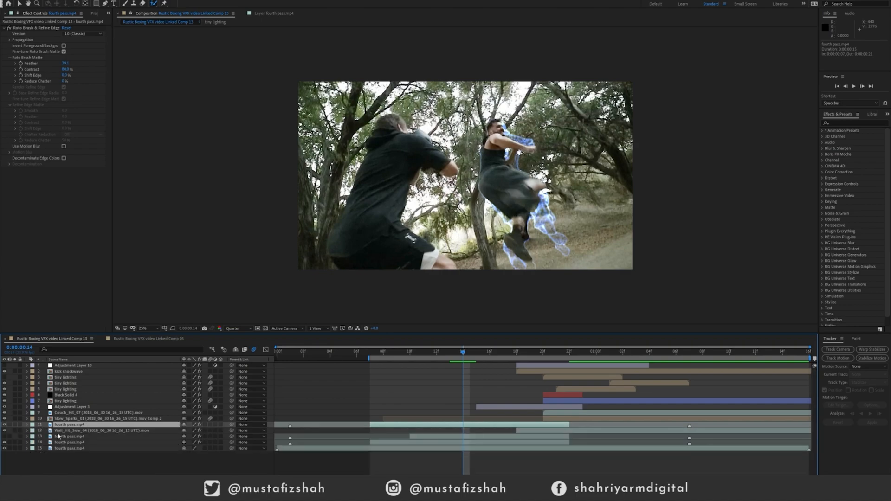
left_click(91, 438)
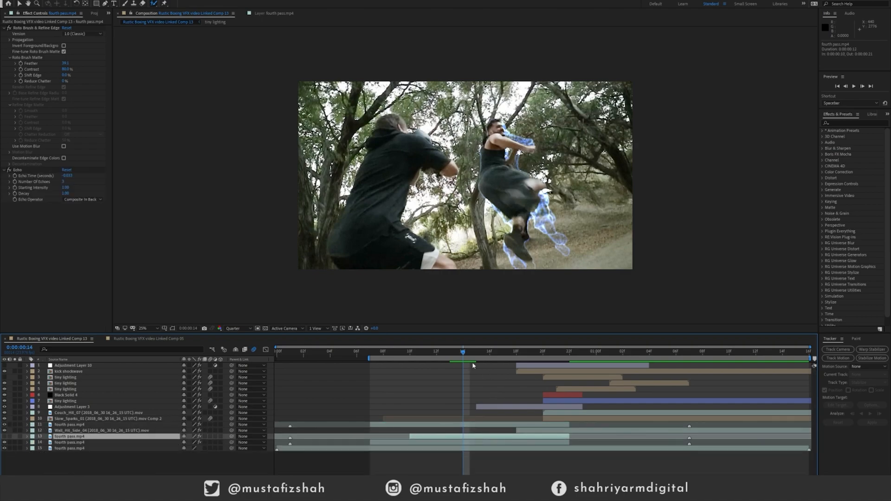
left_click(26, 172)
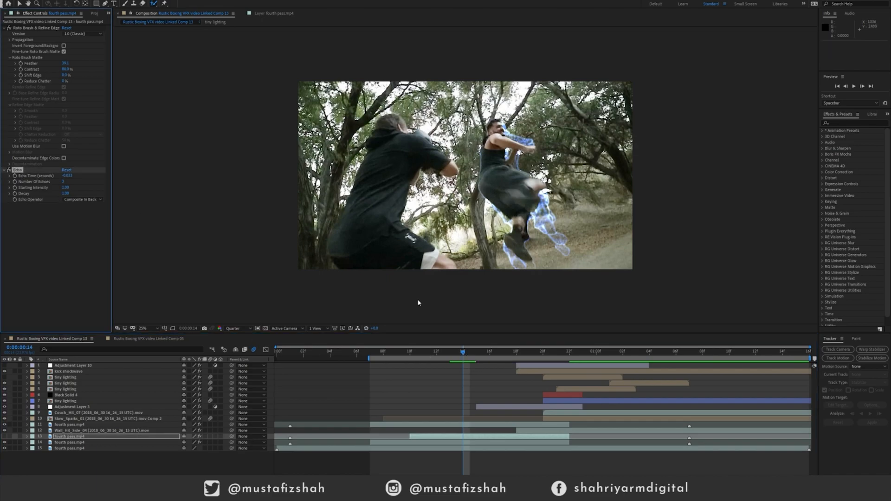
Scrub repeatedly through the jump to examine the kicker's motion and the echo trail.
left_click_drag(465, 356, 437, 354)
mouse_move(419, 357)
left_mouse_down()
mouse_move(552, 362)
mouse_move(413, 364)
mouse_move(471, 368)
left_mouse_up()
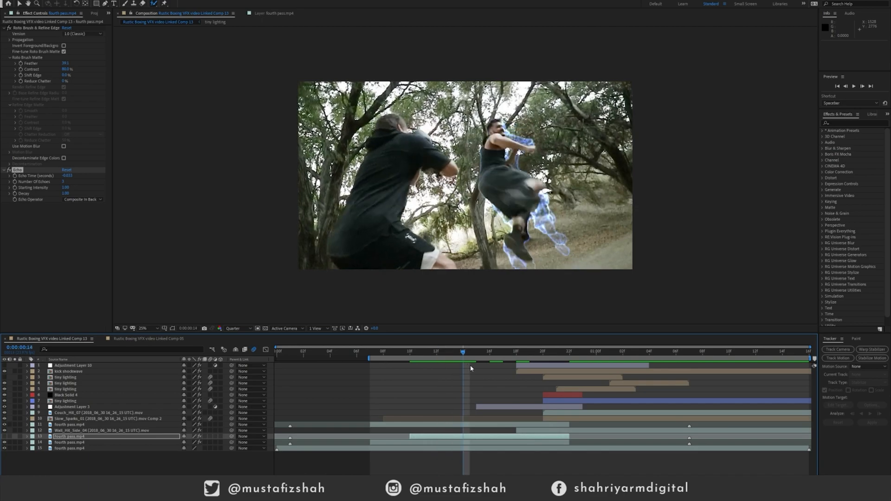
left_click_drag(415, 354, 493, 362)
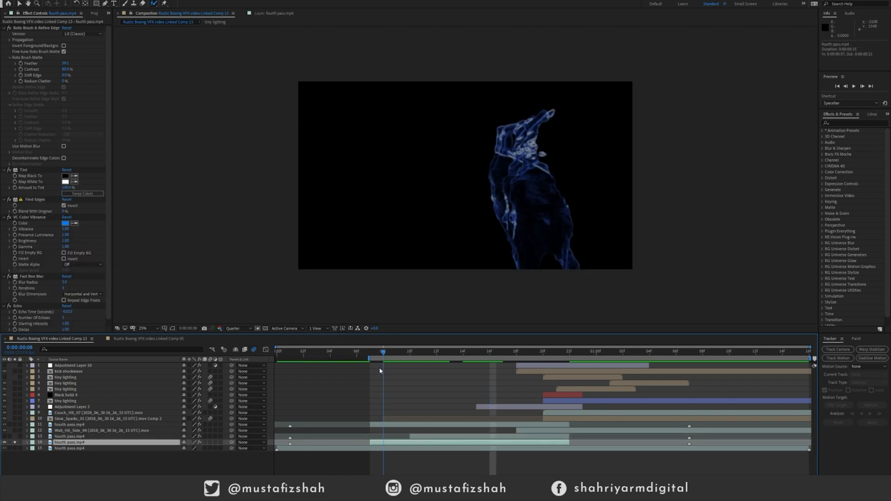
left_click_drag(380, 367, 564, 361)
left_click_drag(463, 370, 545, 367)
Review the Tint, Find Edges, VC Color Vibrance, Fast Box Blur and Echo effects on soloed layer 14, and turn its solo off.
left_click_drag(411, 377, 476, 351)
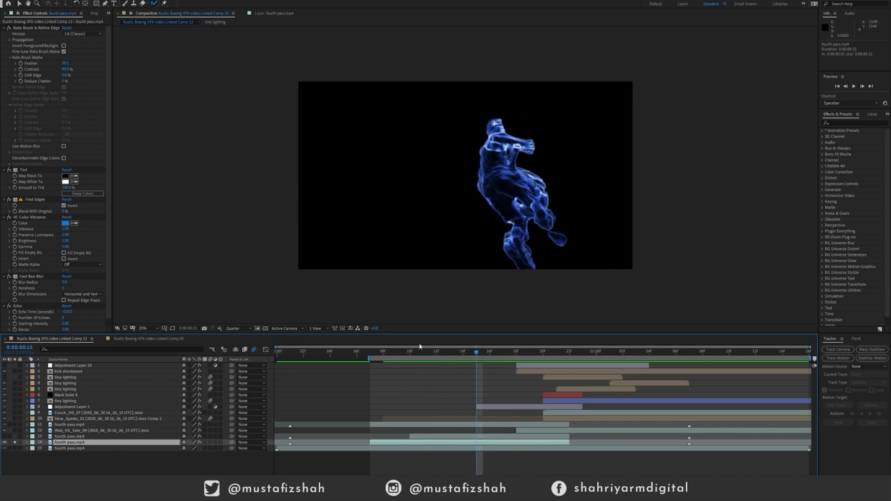
scroll(95, 302, "down", 1)
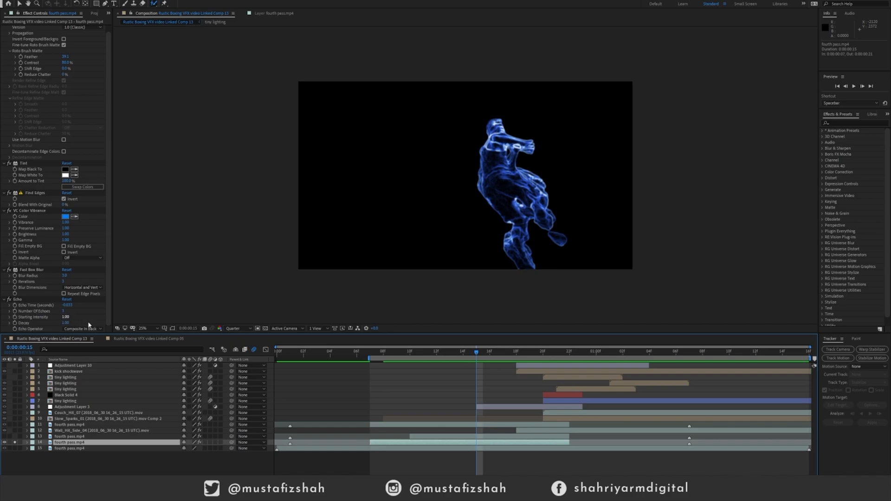
left_click(15, 444)
Scrub the full kick shot with all layers shown through to the end and play it back.
mouse_move(383, 354)
left_mouse_down()
mouse_move(369, 355)
mouse_move(624, 353)
mouse_move(507, 361)
mouse_move(562, 357)
left_mouse_up()
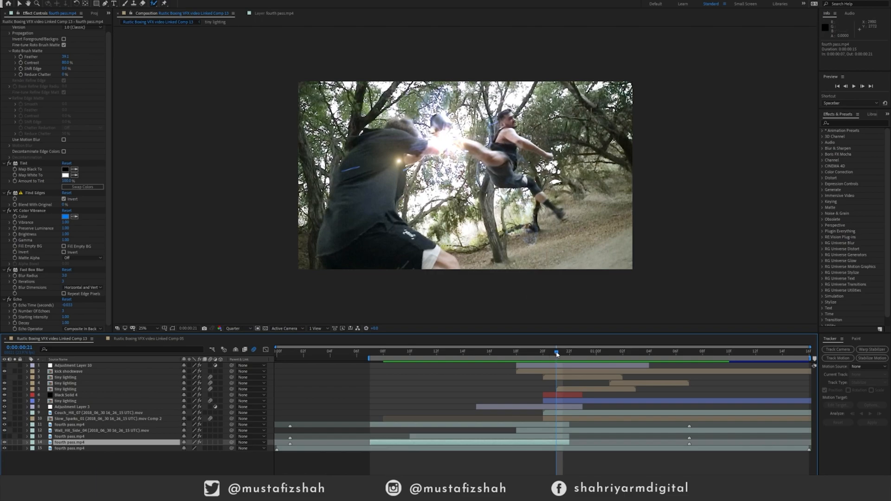
left_click_drag(563, 355, 804, 354)
key("space")
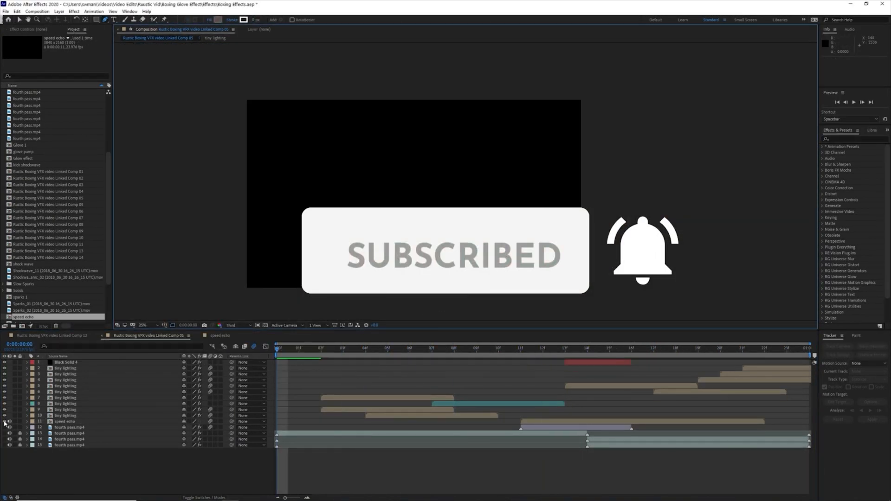
Scrub and play the super-speed shot in Linked Comp 05 and review the kick impact in Linked Comp 13.
left_click_drag(268, 354, 631, 351)
key("space")
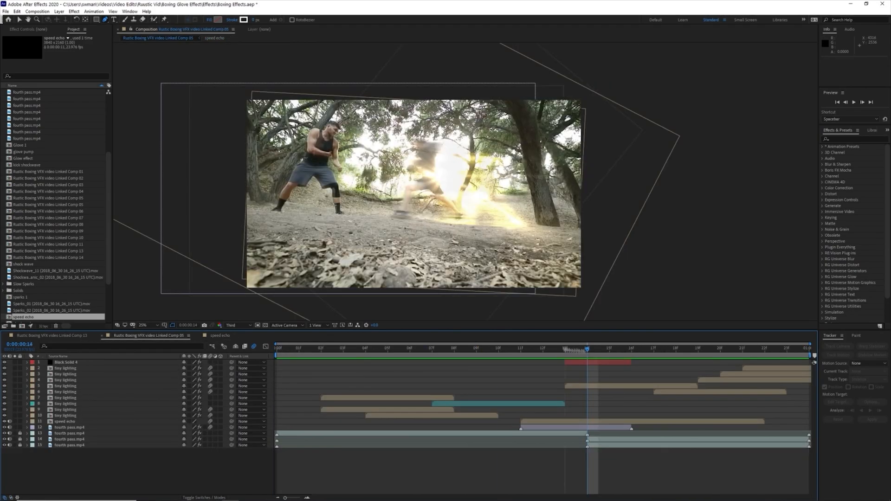
left_click_drag(382, 353, 547, 354)
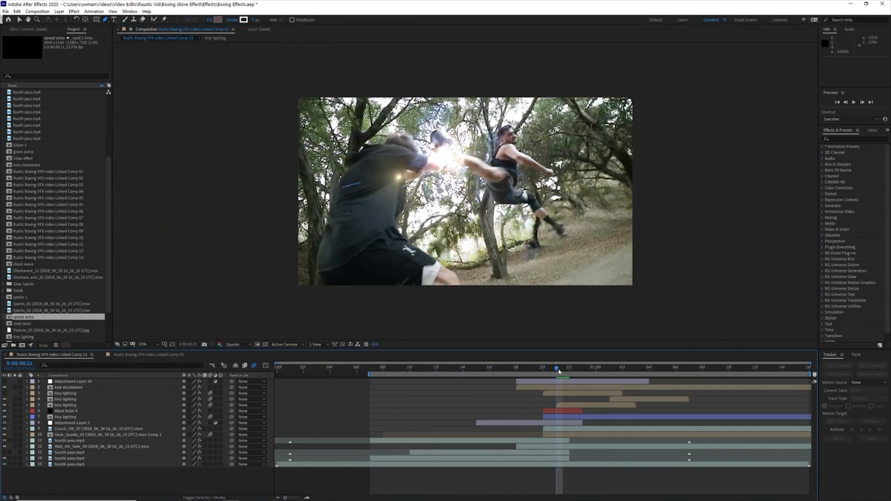